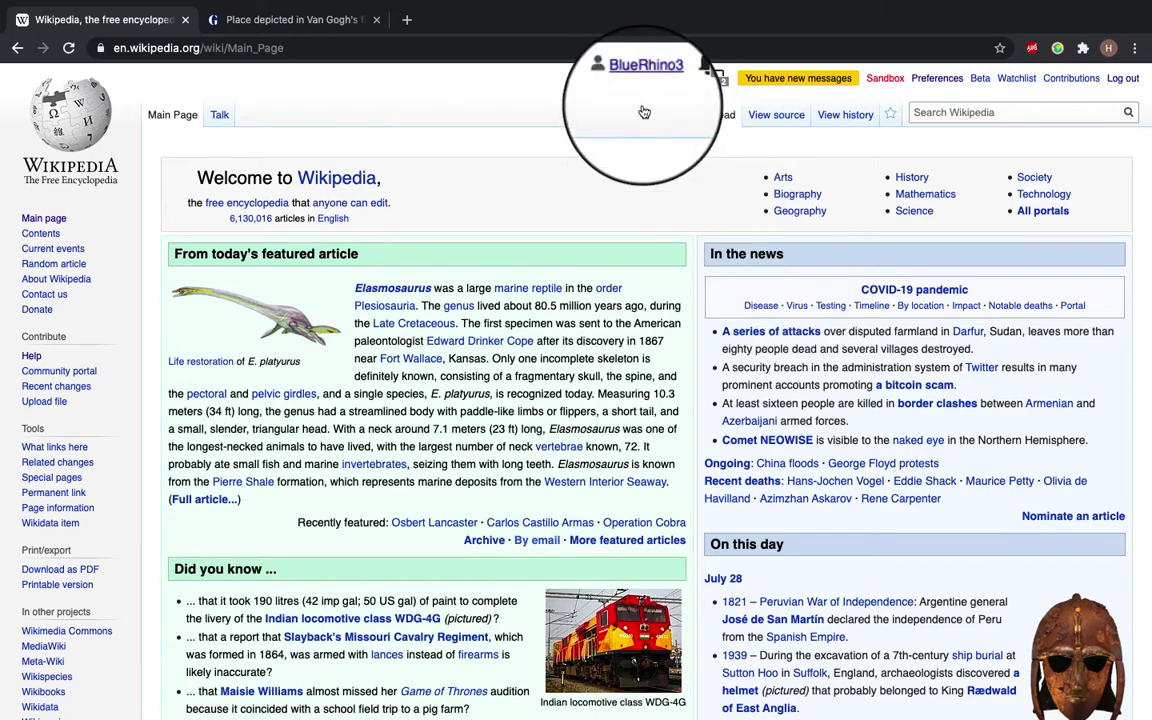
# Step: Scroll up and down the Wikipedia Main Page
pyautogui.scroll(5, 644, 112)
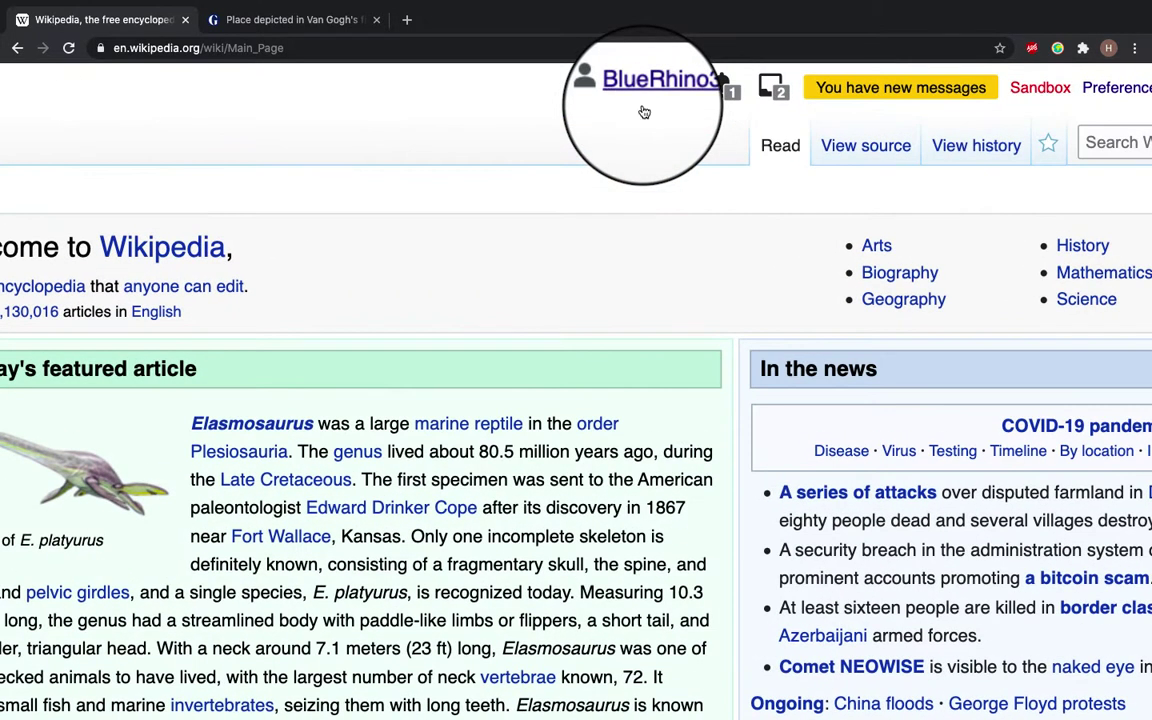
pyautogui.scroll(-4, 644, 112)
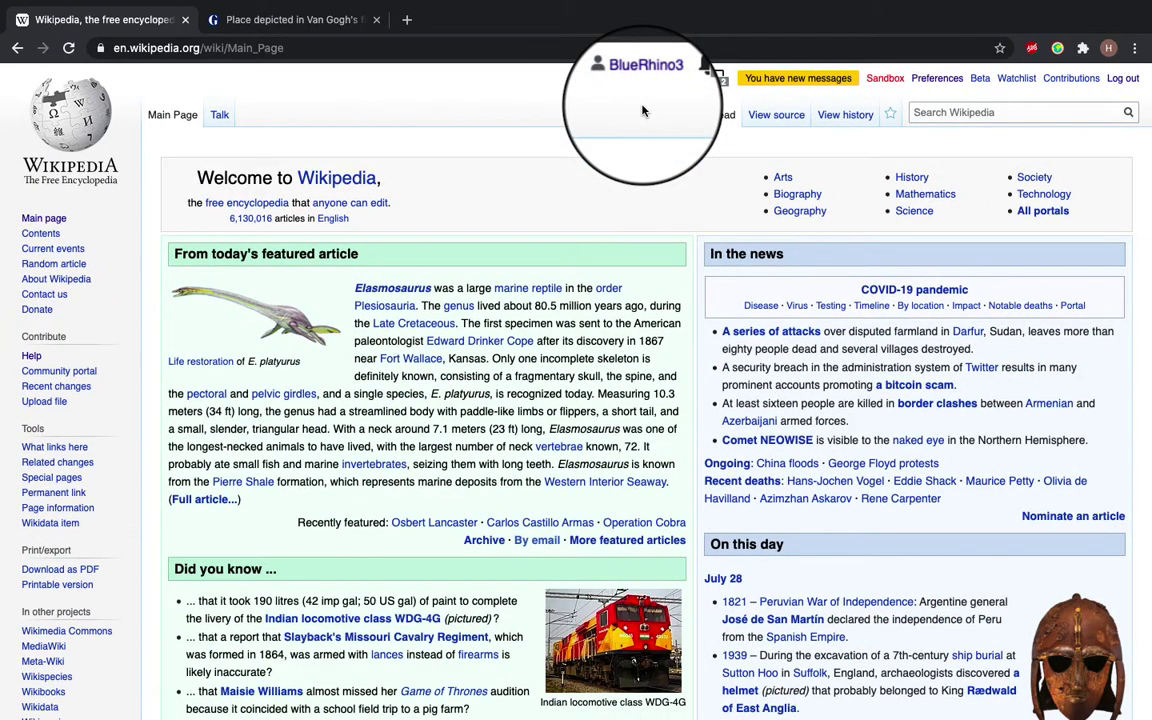
pyautogui.click(646, 82)
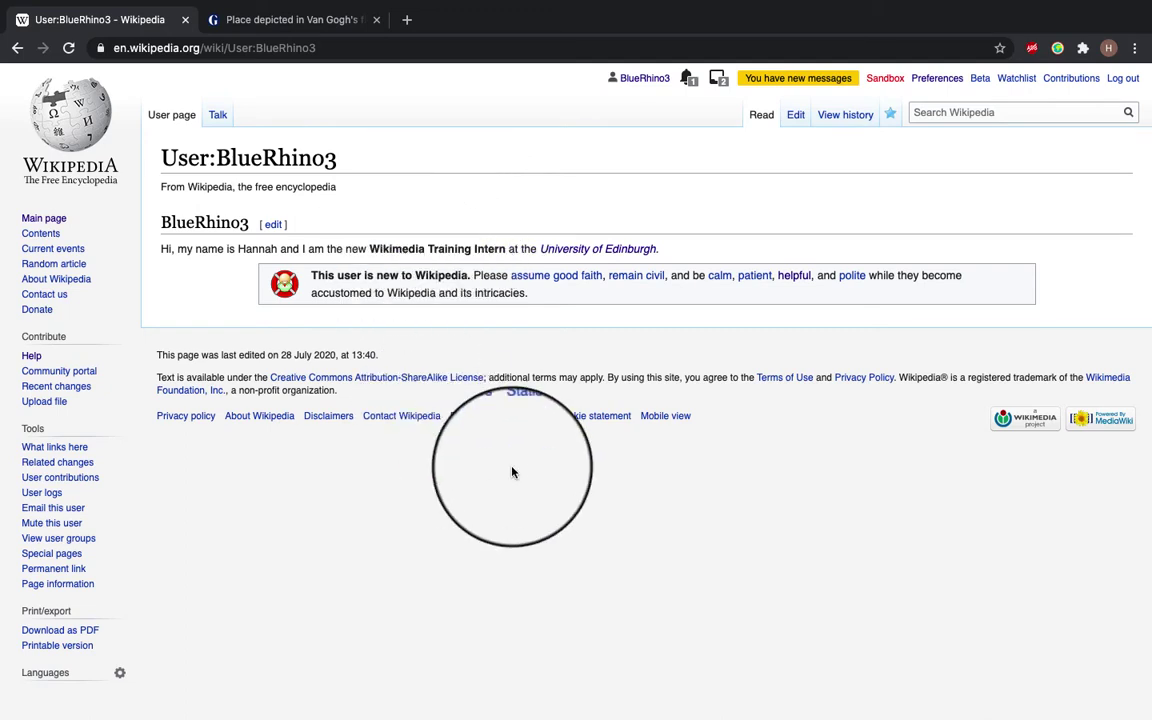
# Step: In the visual editor, add 'This morning I read an interesting article about Vincent Van Gogh.' after 'Edinburgh.'
pyautogui.click(797, 119)
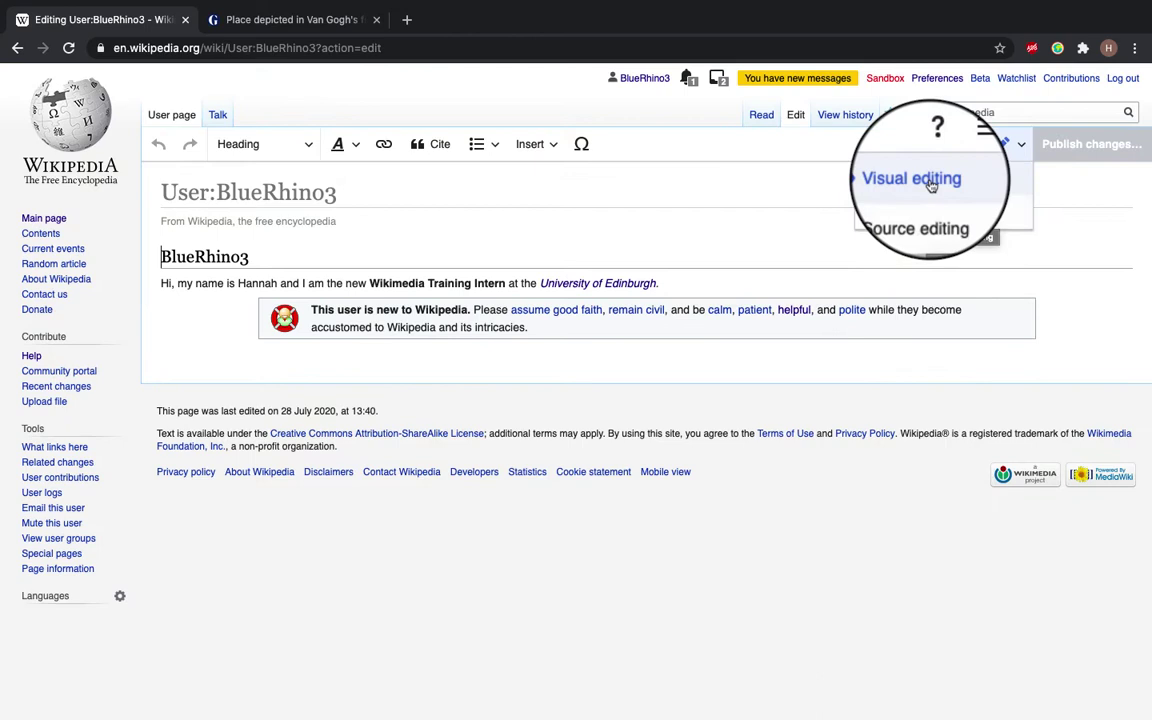
pyautogui.click(999, 150)
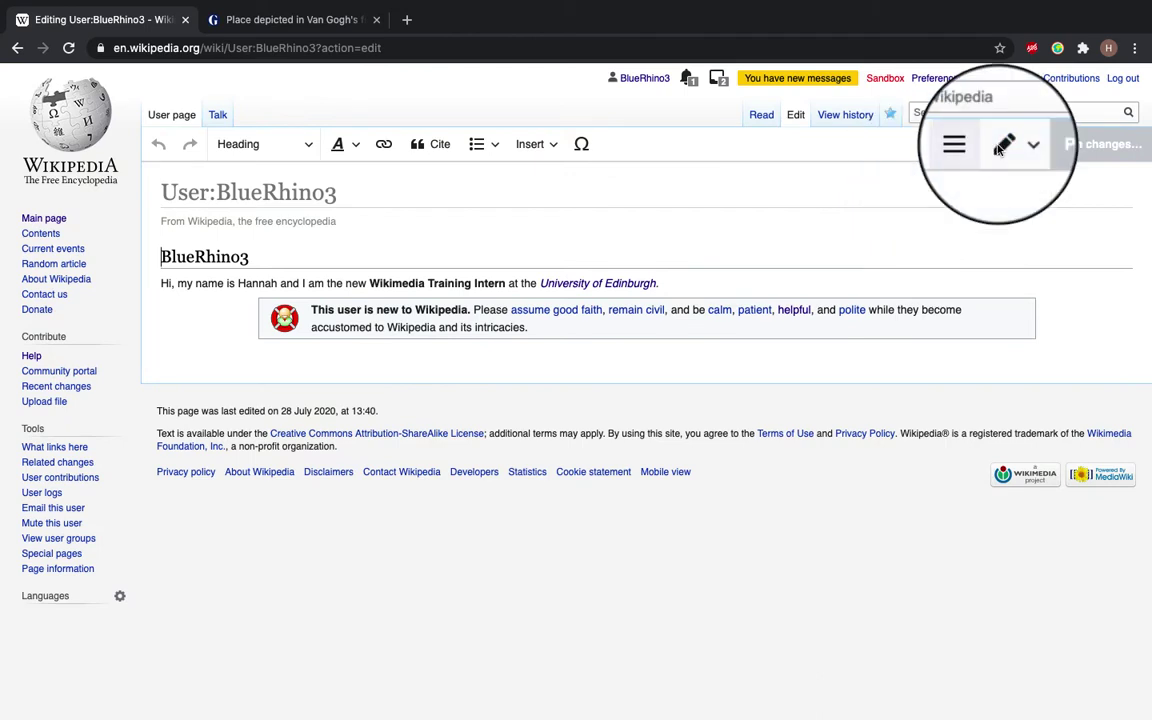
pyautogui.click(669, 286)
pyautogui.press('Return')
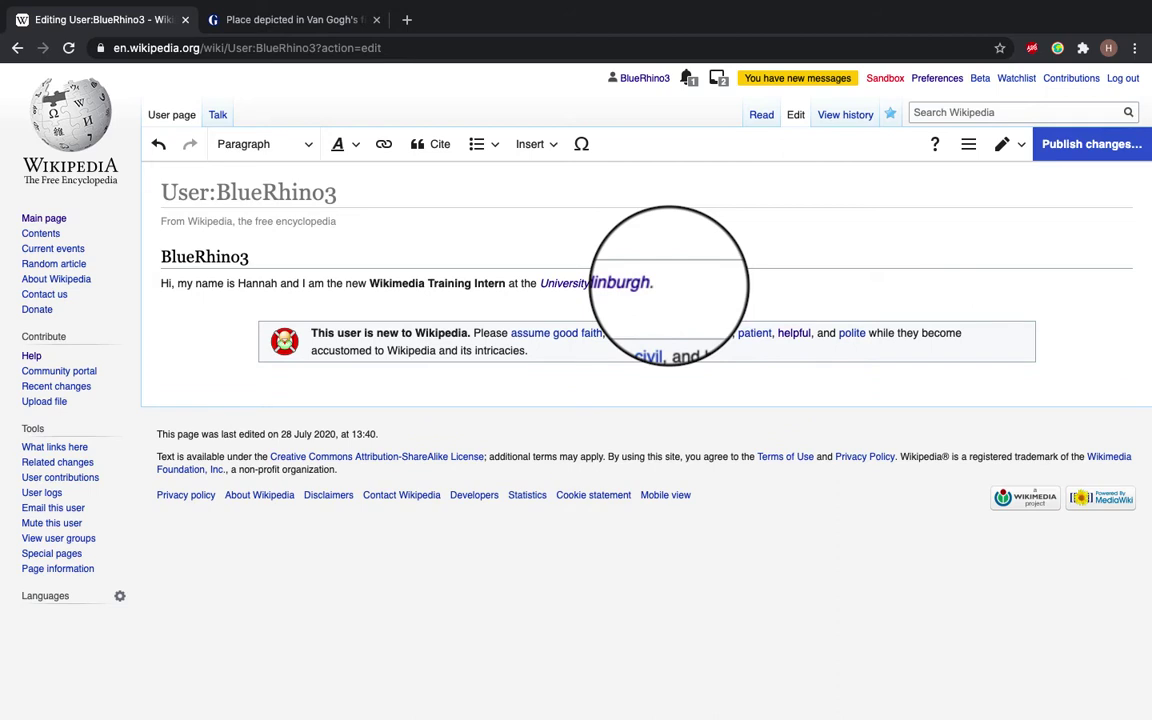
pyautogui.write('This morning I read an interest')
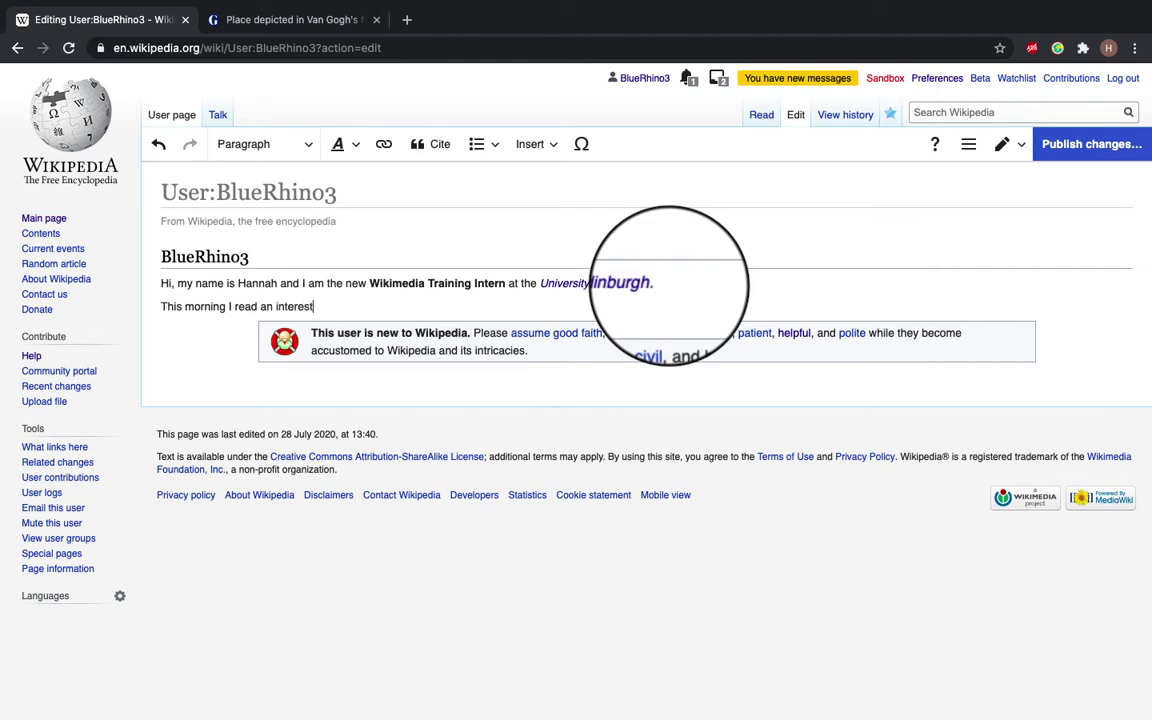
pyautogui.write('ing article about Vin')
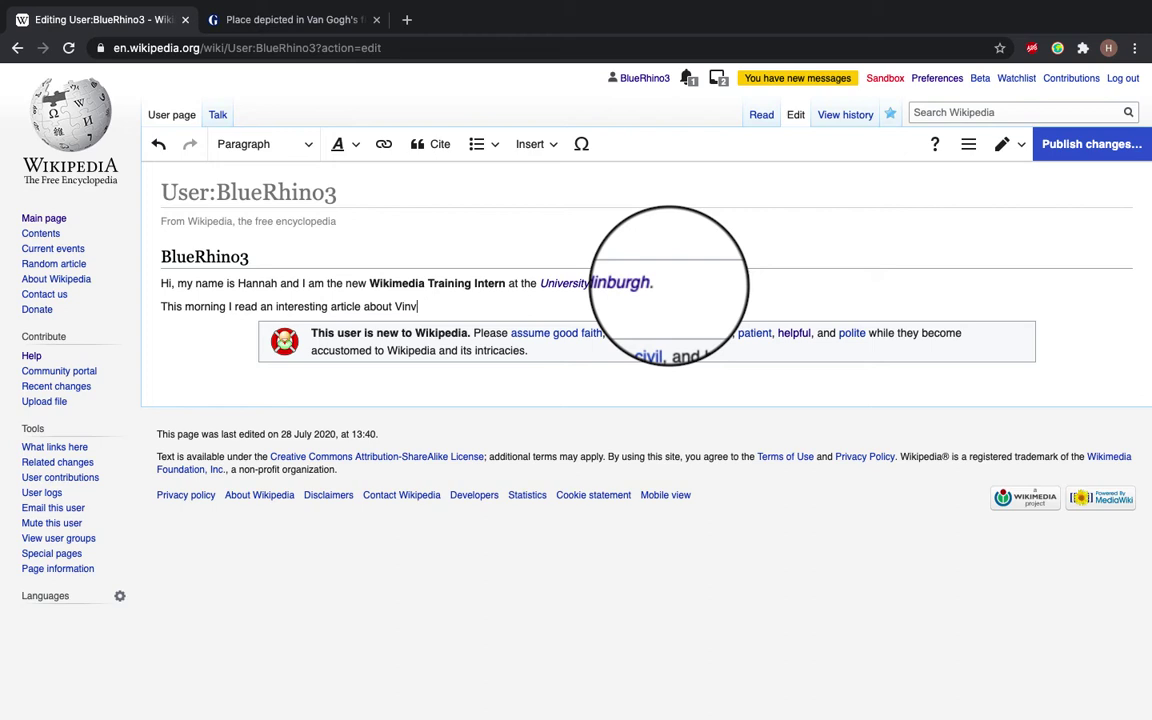
pyautogui.write('cent Van Gogh.')
# Step: Skim the Guardian article on Van Gogh's final painting, then return to the 'Editing User' tab
pyautogui.hotkey('ctrl', 'Tab')
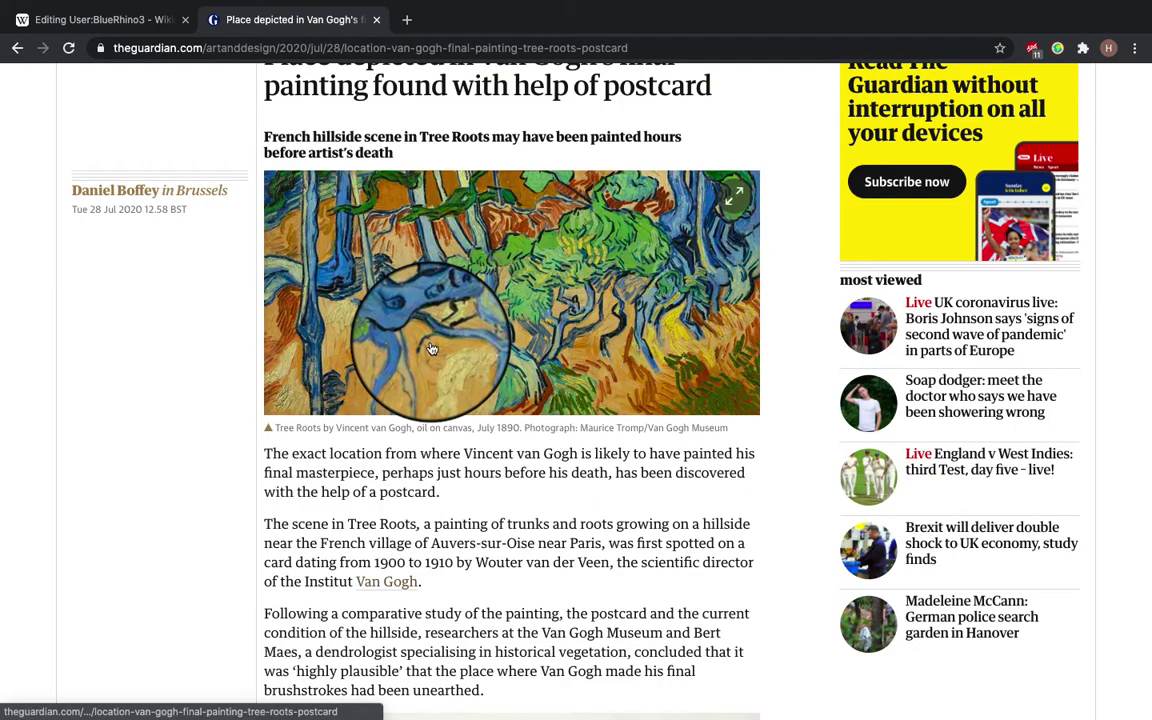
pyautogui.scroll(3, 432, 347)
pyautogui.scroll(-1, 432, 347)
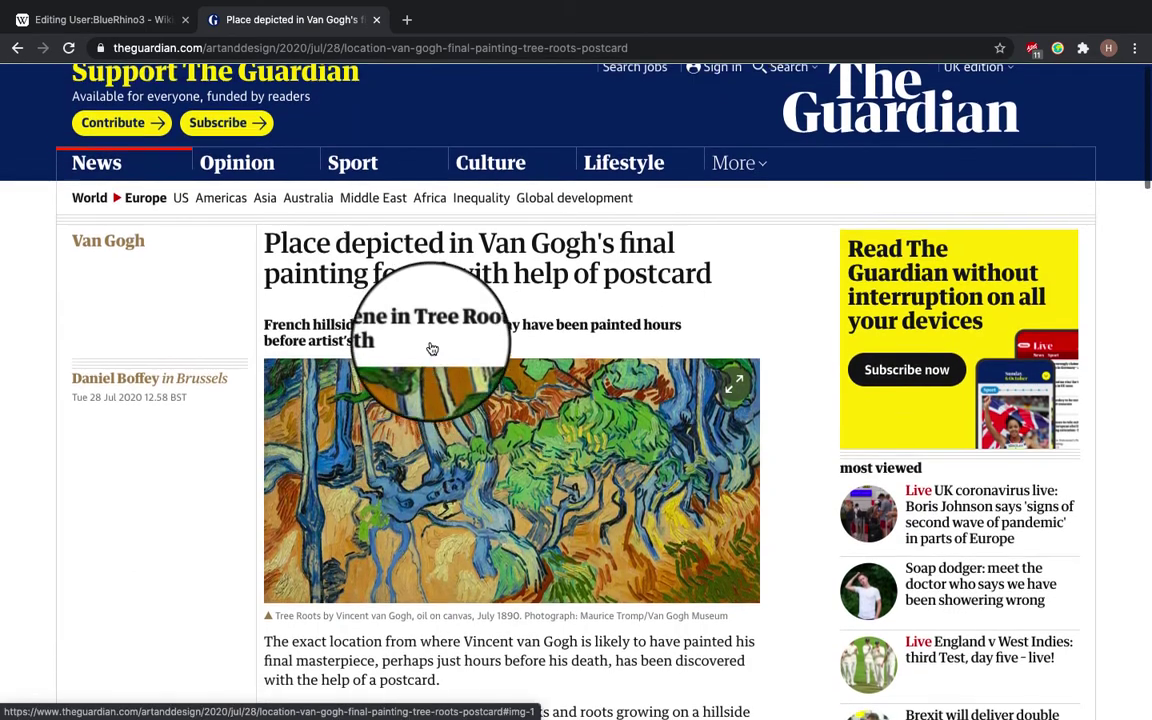
pyautogui.scroll(1, 432, 340)
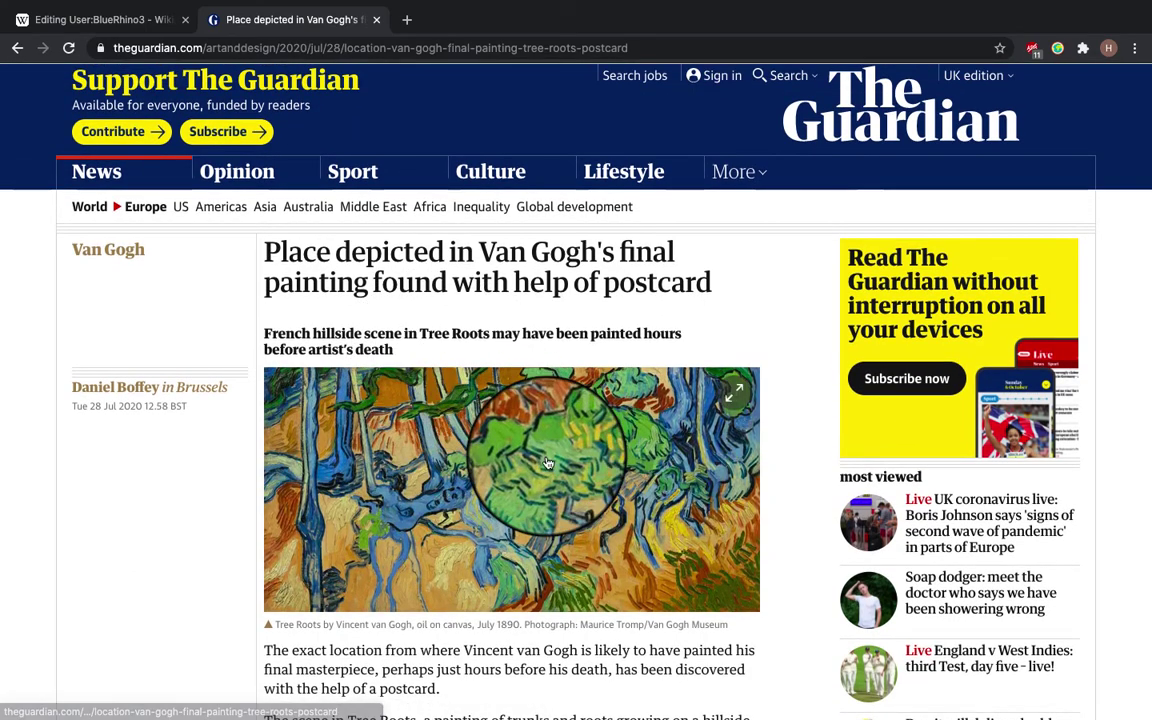
pyautogui.scroll(-1, 547, 463)
pyautogui.scroll(-5, 547, 463)
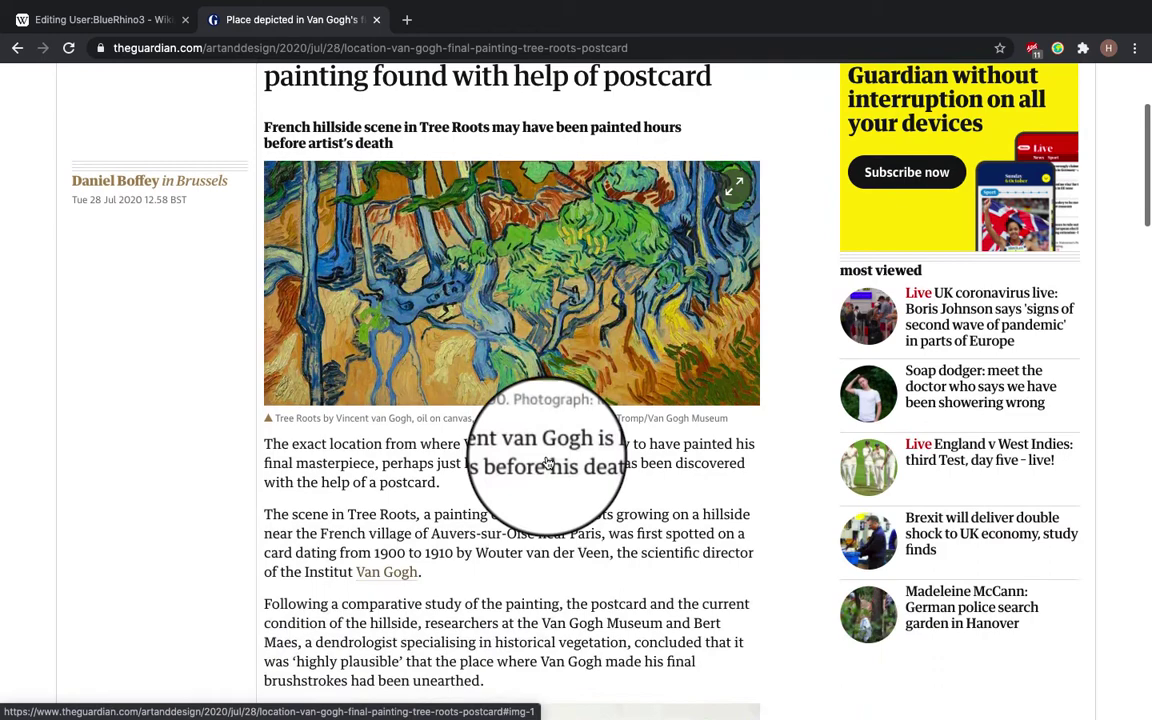
pyautogui.scroll(5, 547, 463)
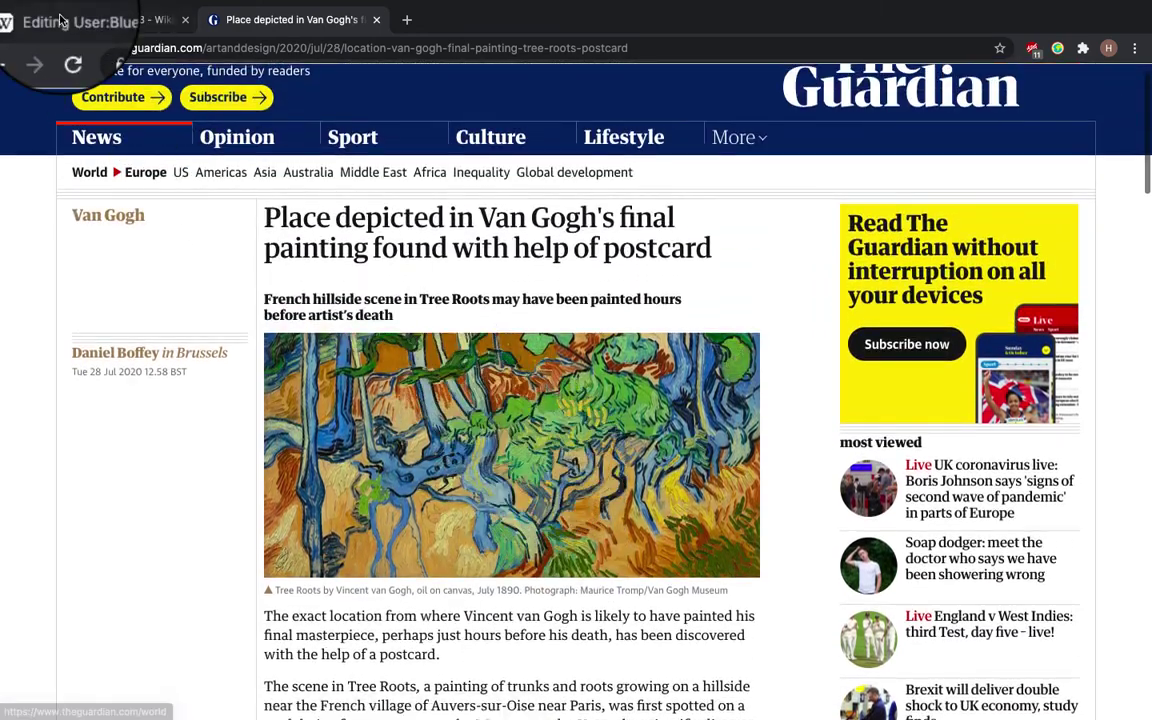
pyautogui.click(87, 20)
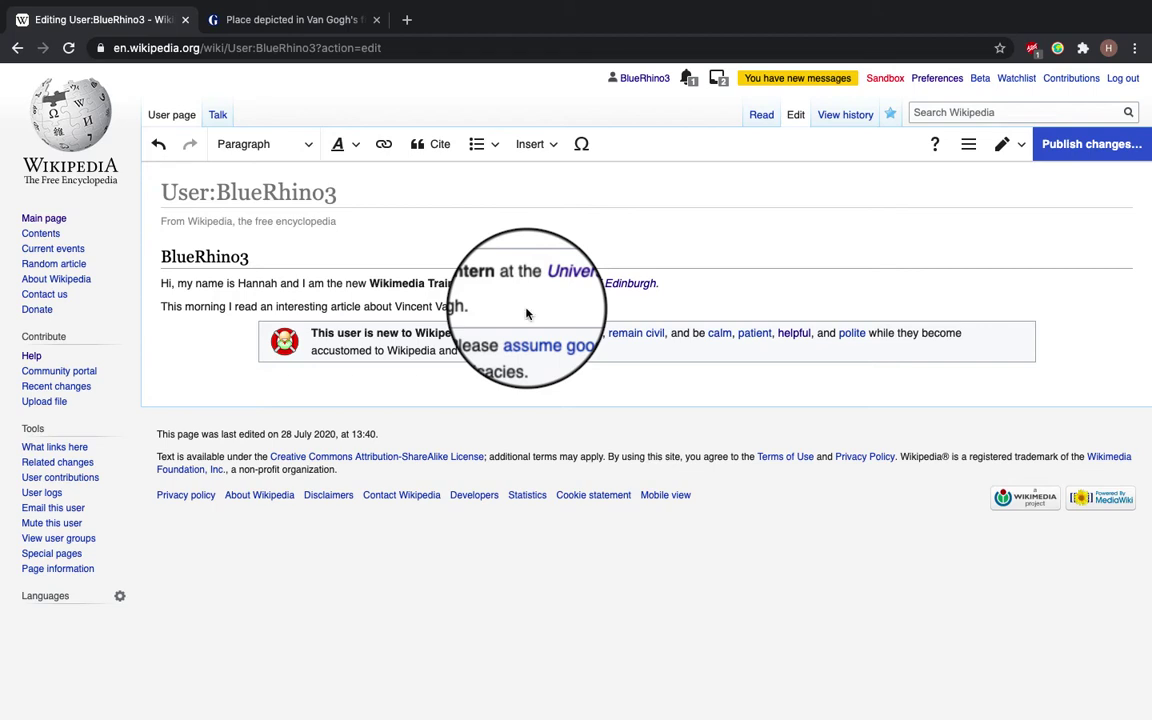
# Step: Insert a citation generated from the pasted Guardian article URL after the Van Gogh sentence
pyautogui.click(424, 148)
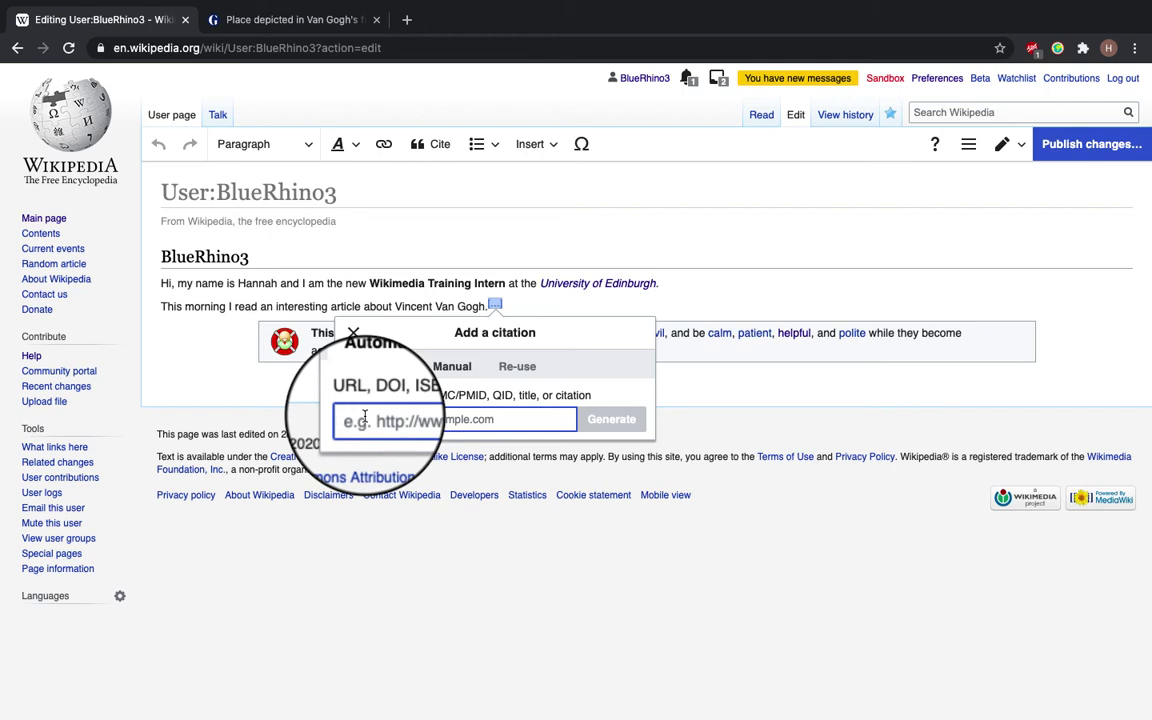
pyautogui.hotkey('ctrl', 'v')
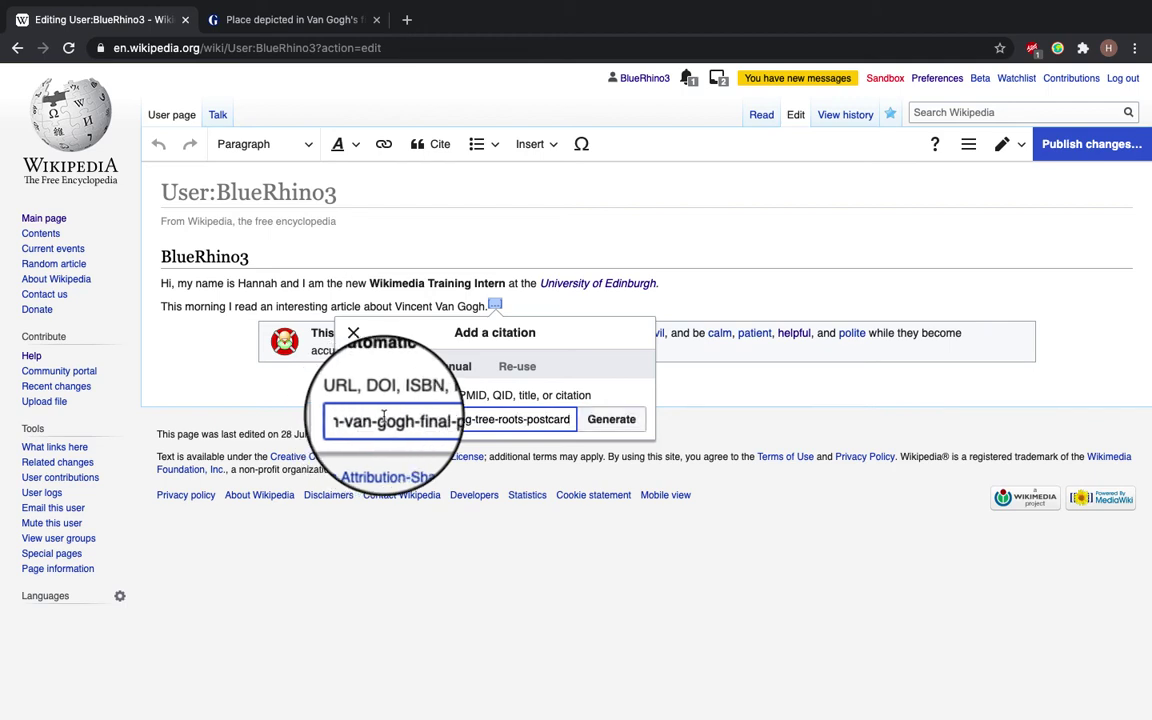
pyautogui.click(604, 423)
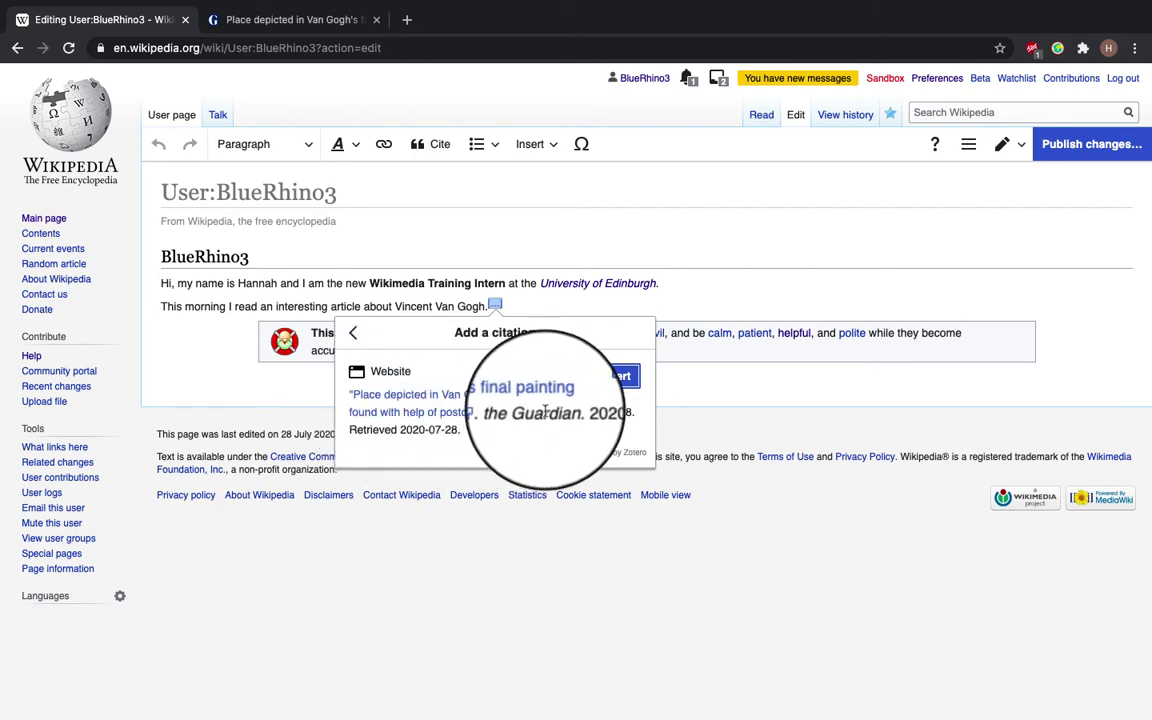
pyautogui.click(616, 389)
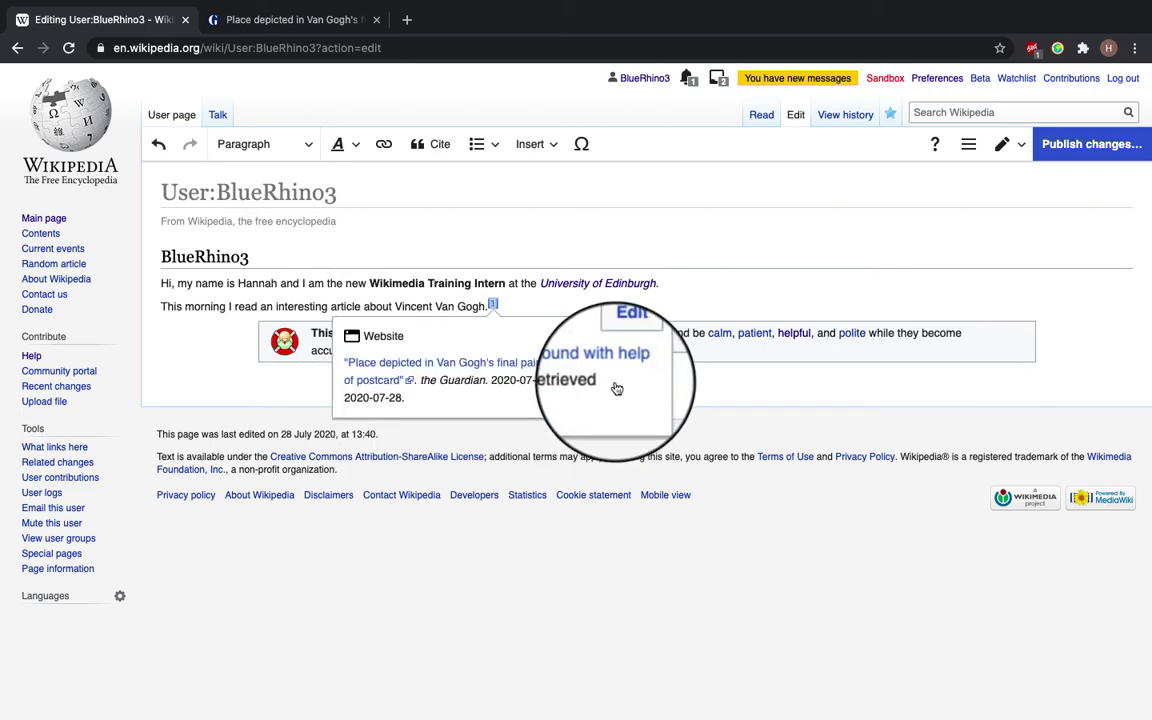
# Step: Review the [1] reference's Cite web fields and close them without changes
pyautogui.click(628, 336)
pyautogui.scroll(-5, 497, 449)
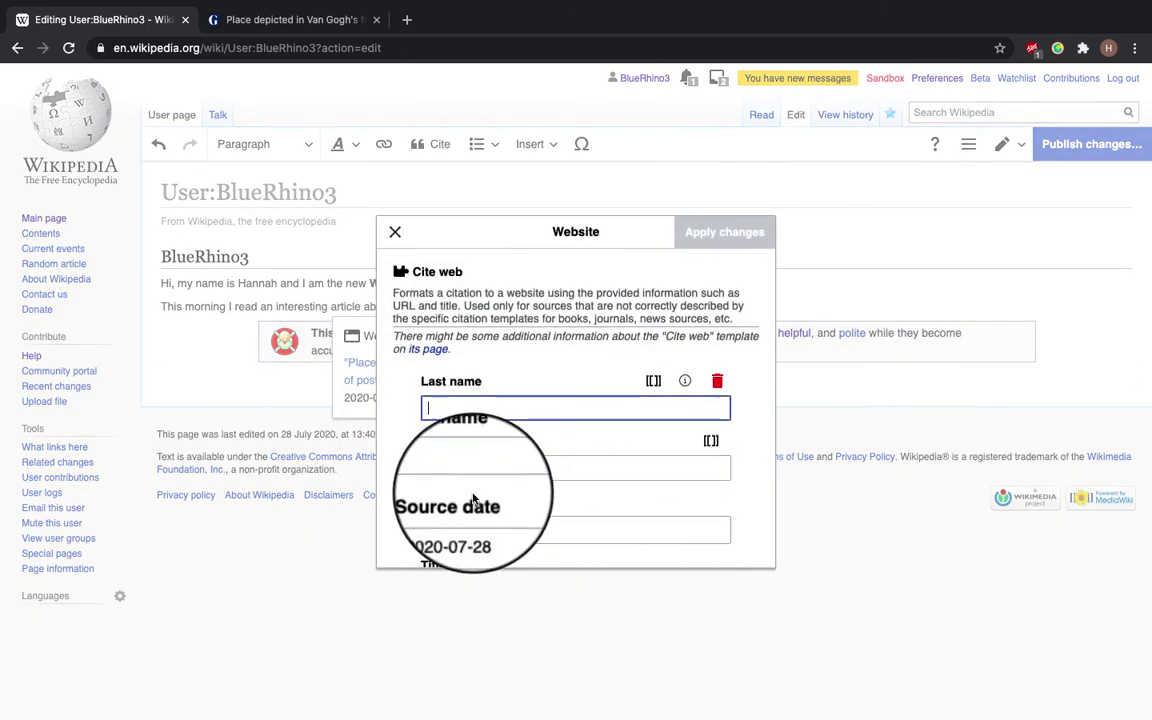
pyautogui.scroll(-4, 473, 498)
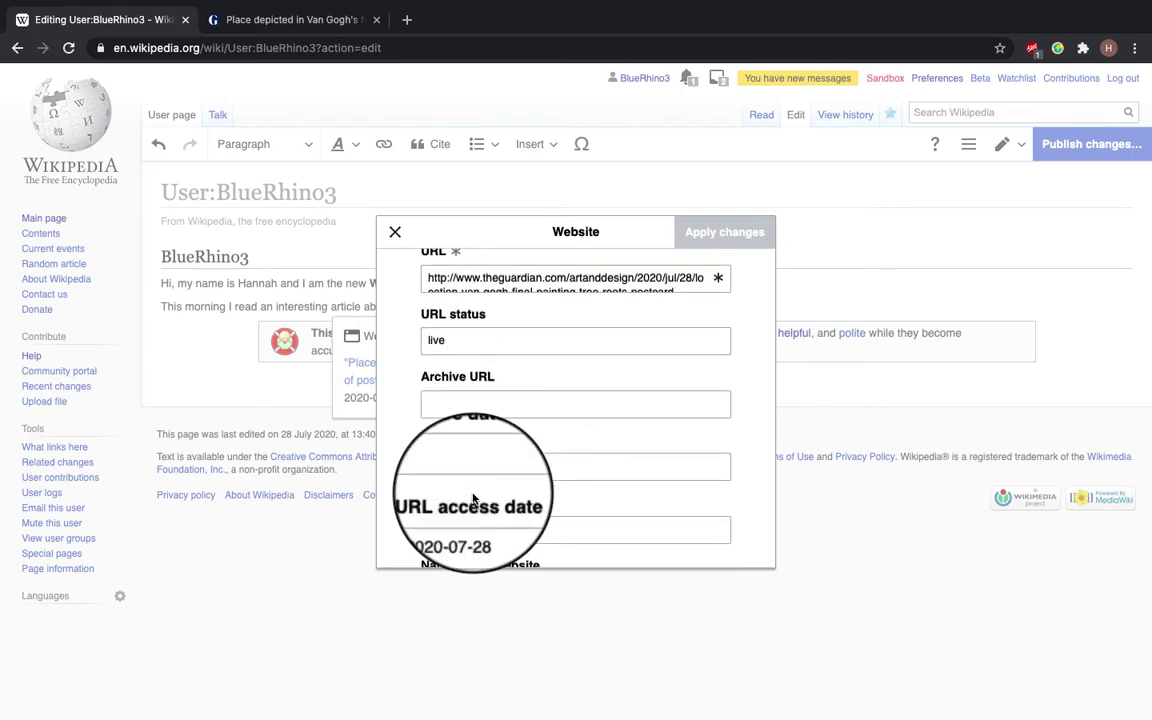
pyautogui.scroll(10, 470, 463)
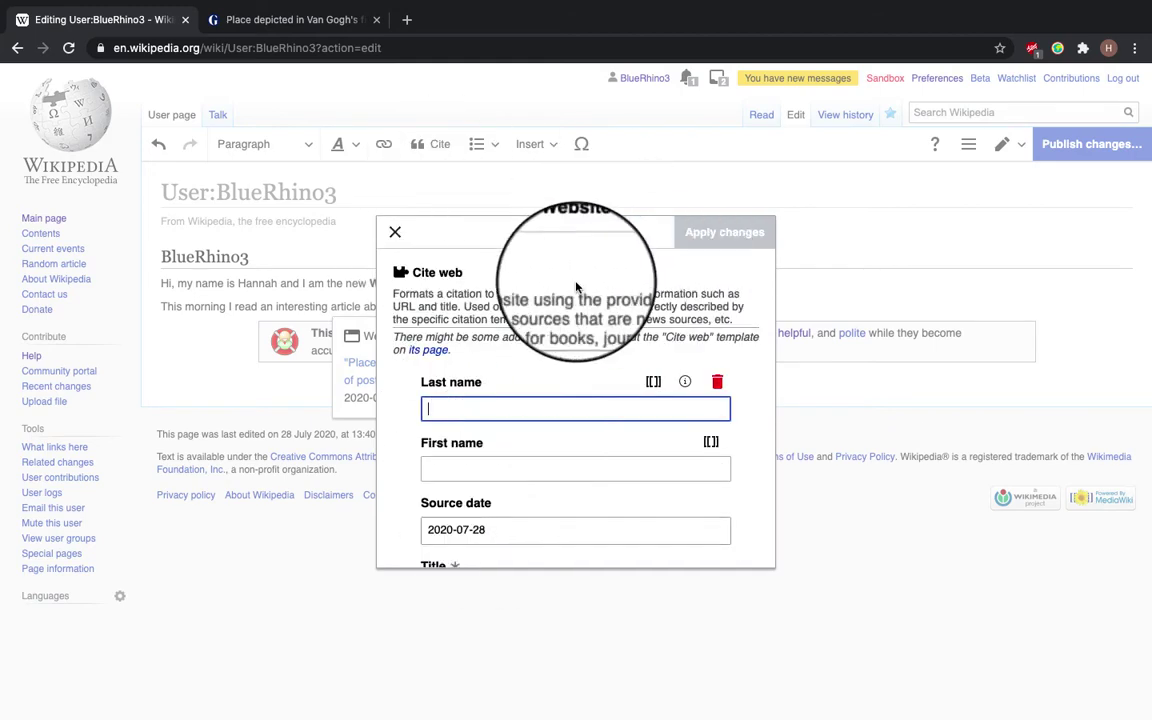
pyautogui.click(395, 231)
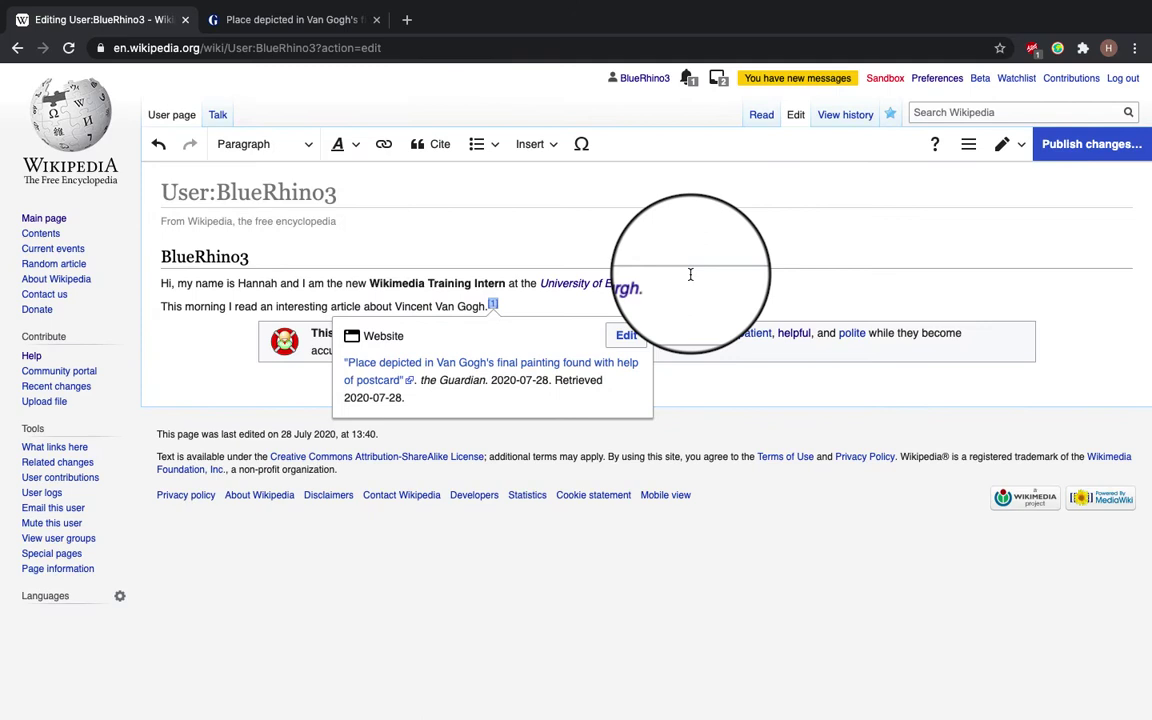
# Step: Publish the user page edit with the edit summary 'Added citation'
pyautogui.click(690, 274)
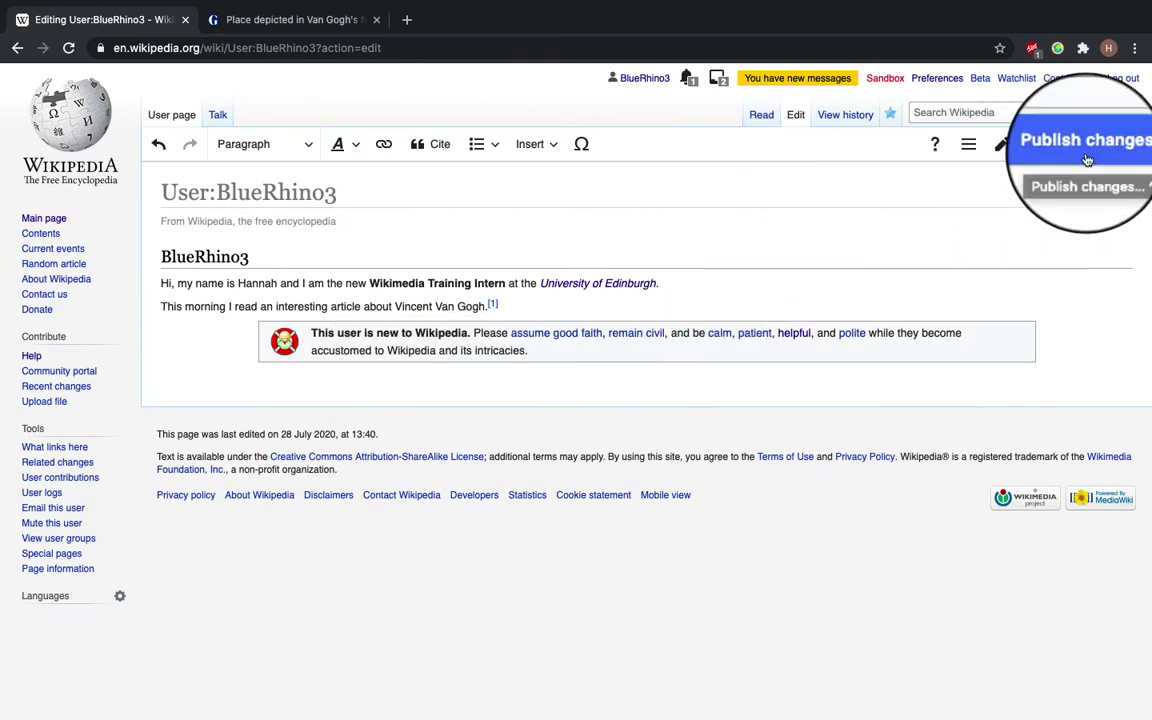
pyautogui.scroll(3, 1087, 160)
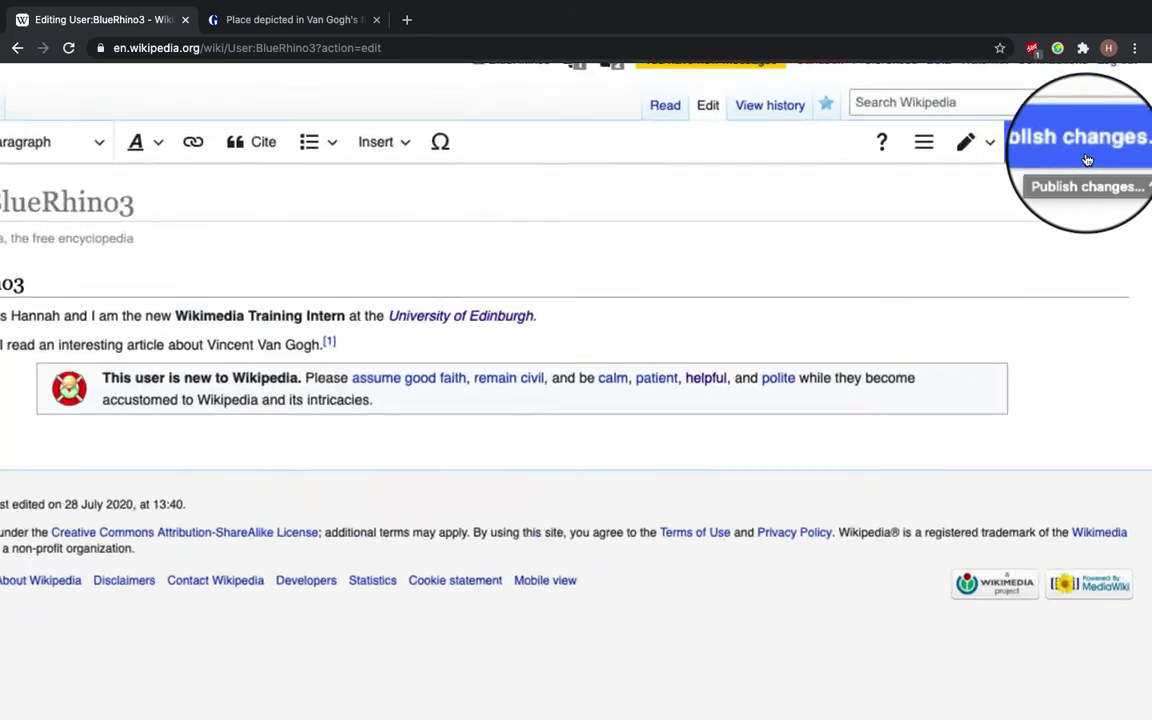
pyautogui.click(1087, 158)
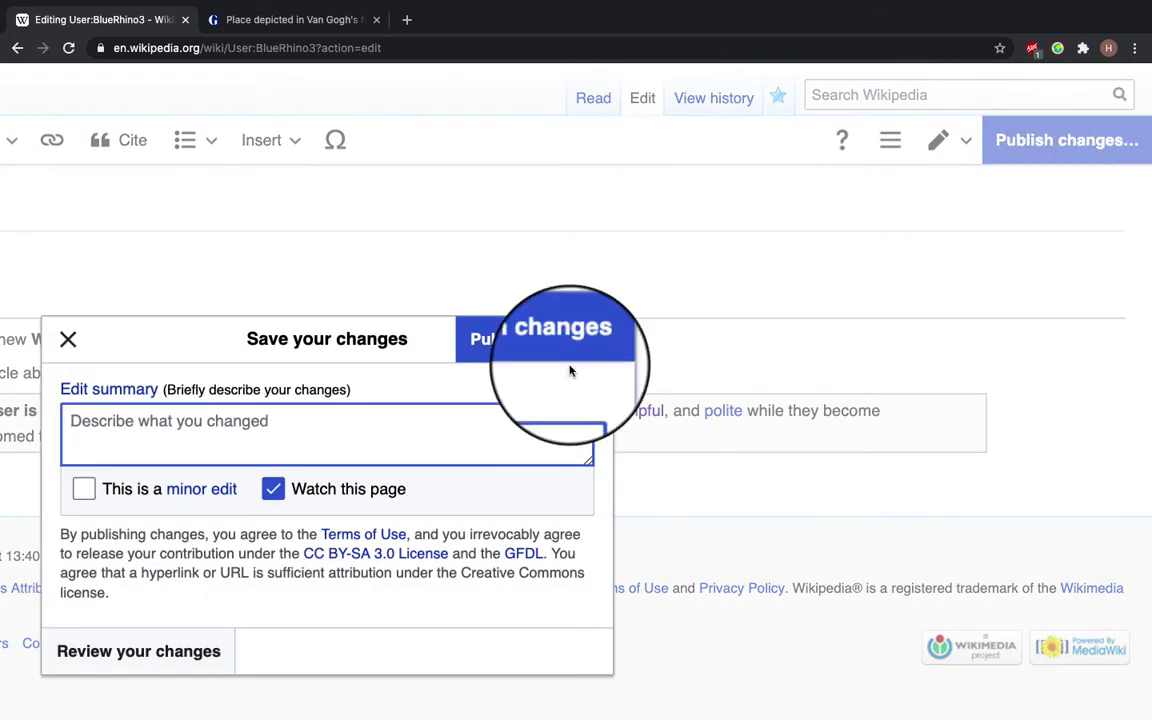
pyautogui.scroll(-3, 568, 368)
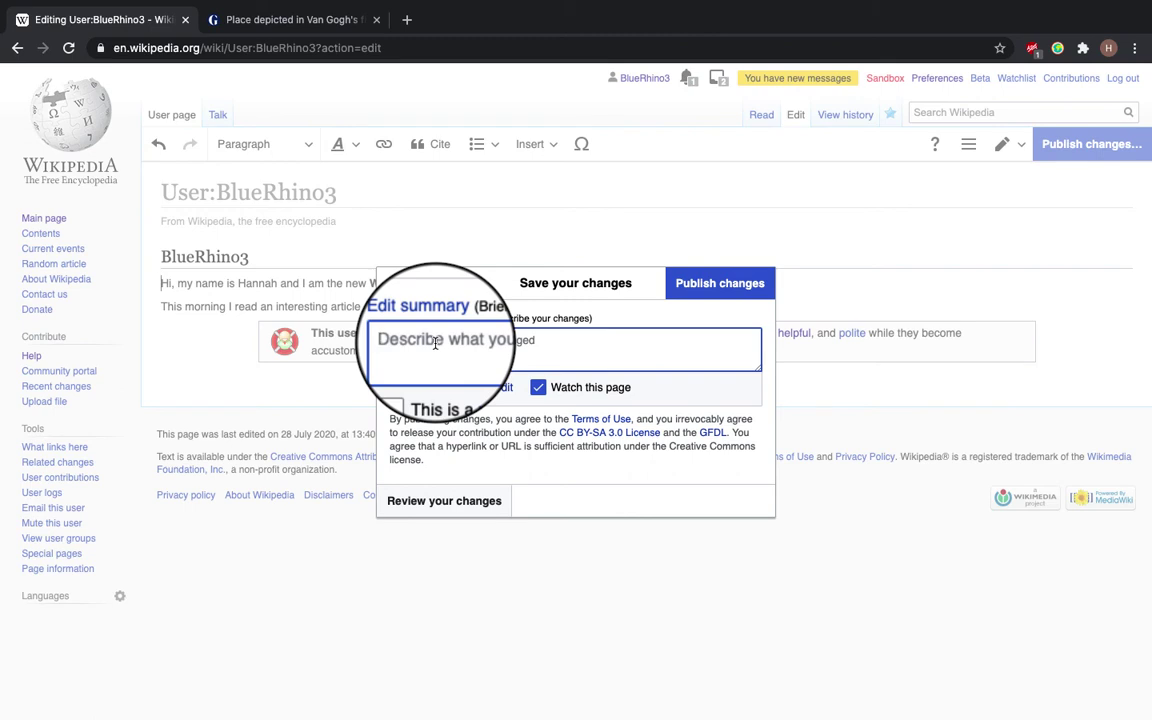
pyautogui.write('Add')
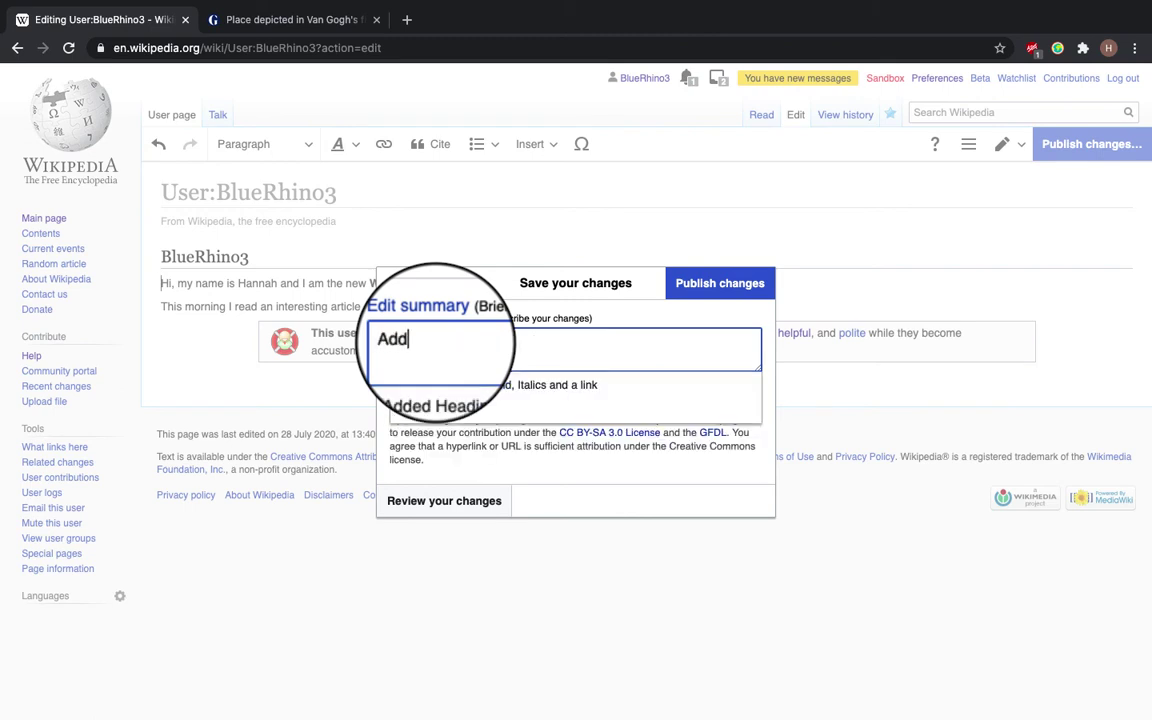
pyautogui.write('ed citation')
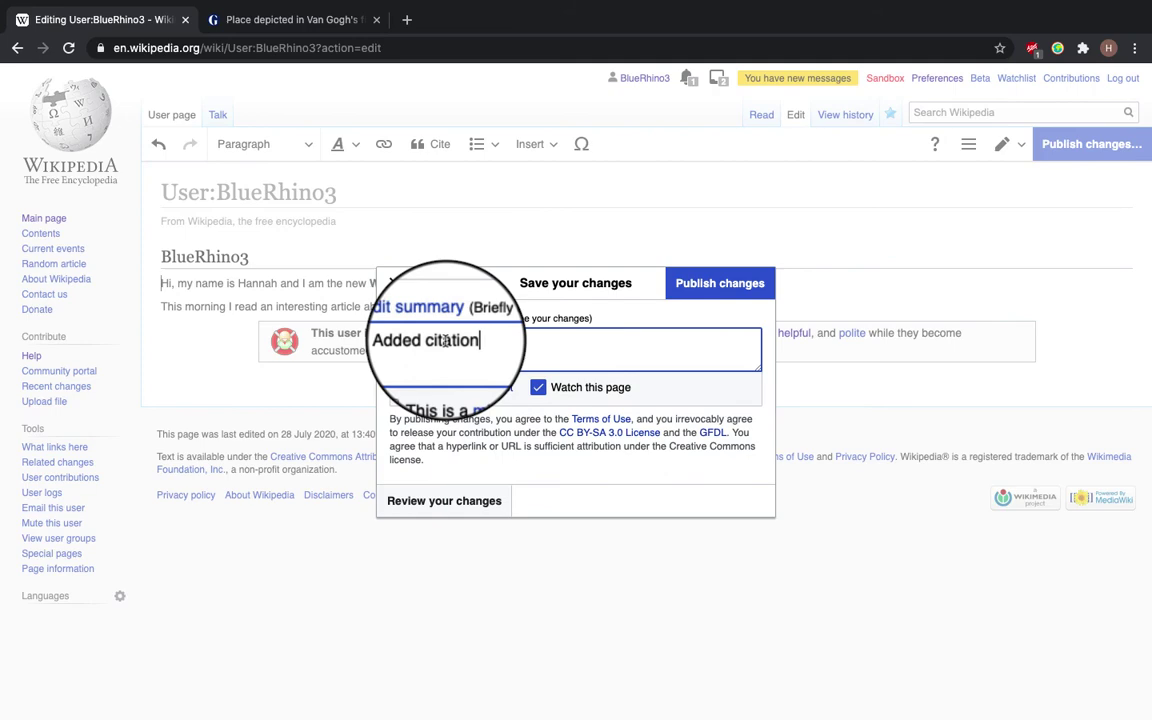
pyautogui.click(718, 285)
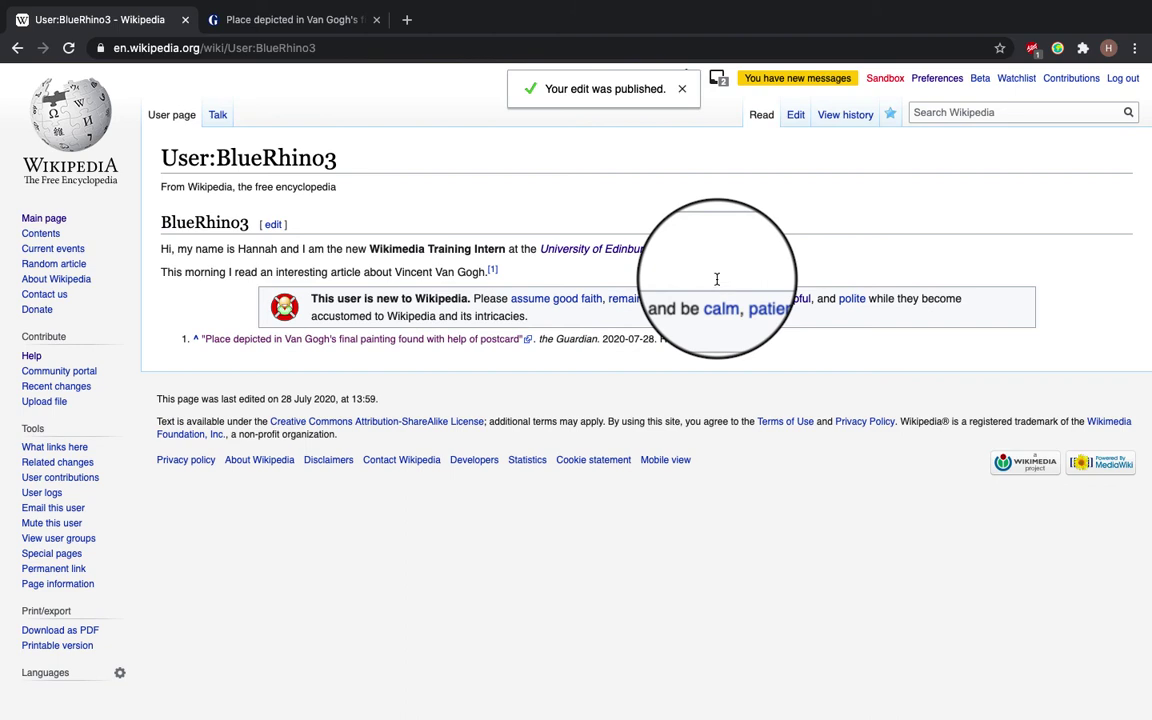
# Step: Follow footnote [1] to the References and open the Guardian article about Van Gogh's final painting
pyautogui.click(493, 272)
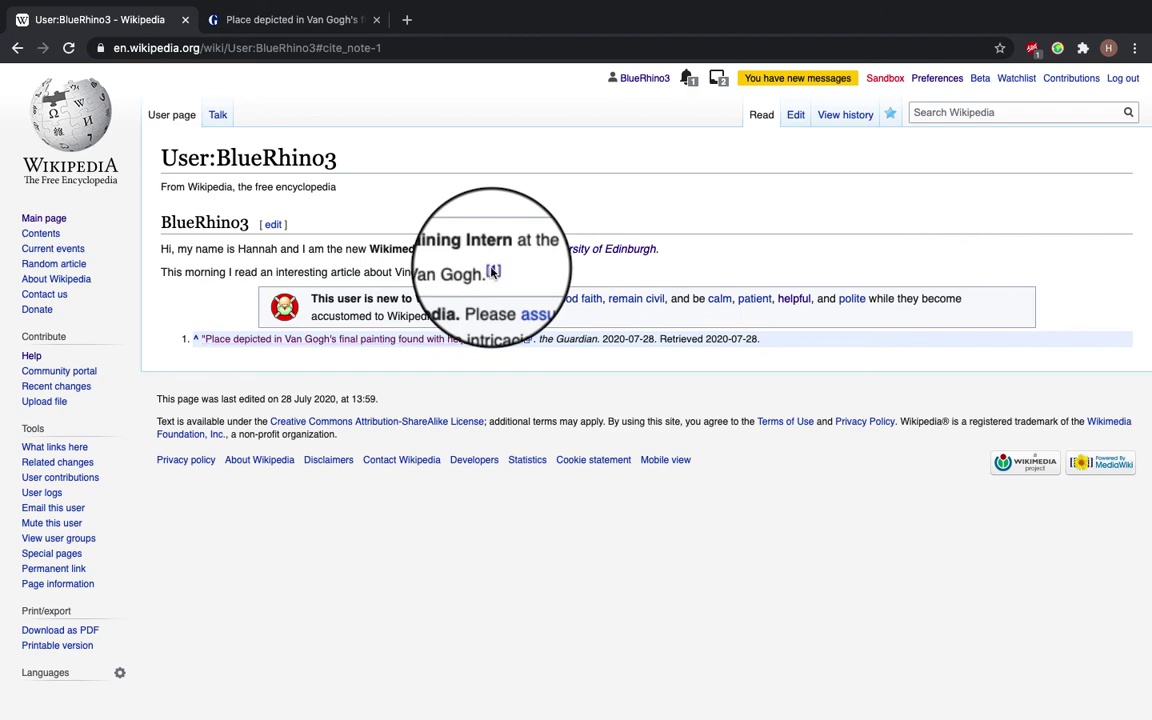
pyautogui.click(283, 342)
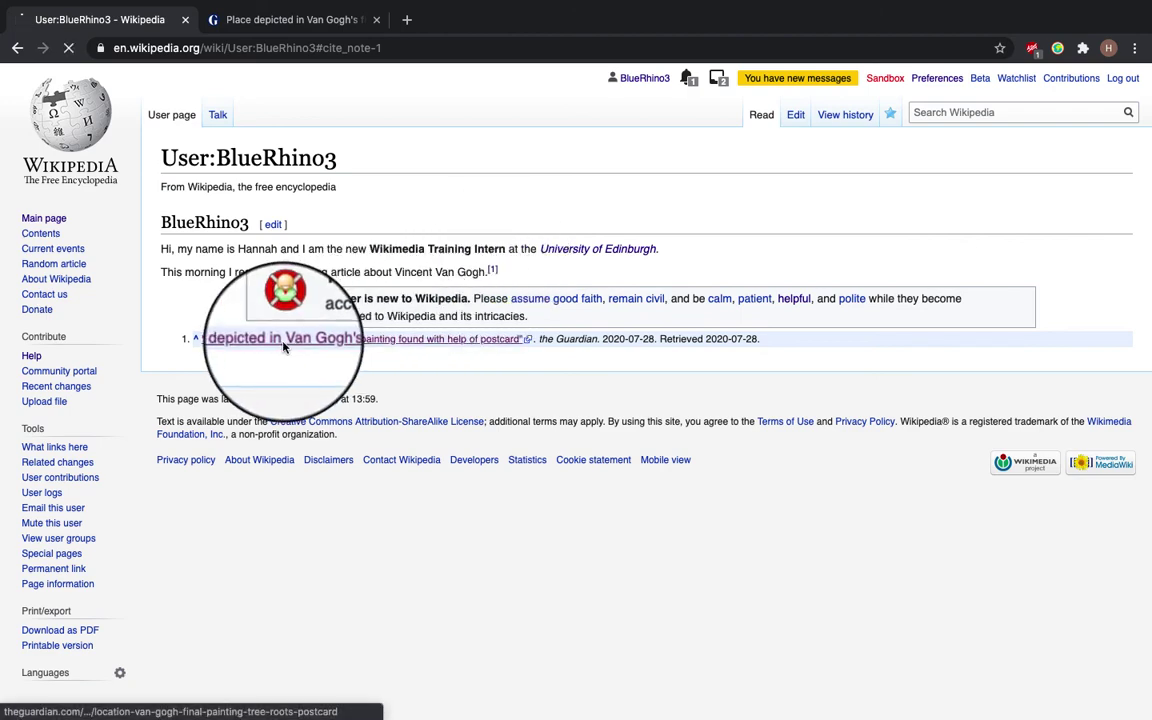
pyautogui.scroll(-3, 348, 577)
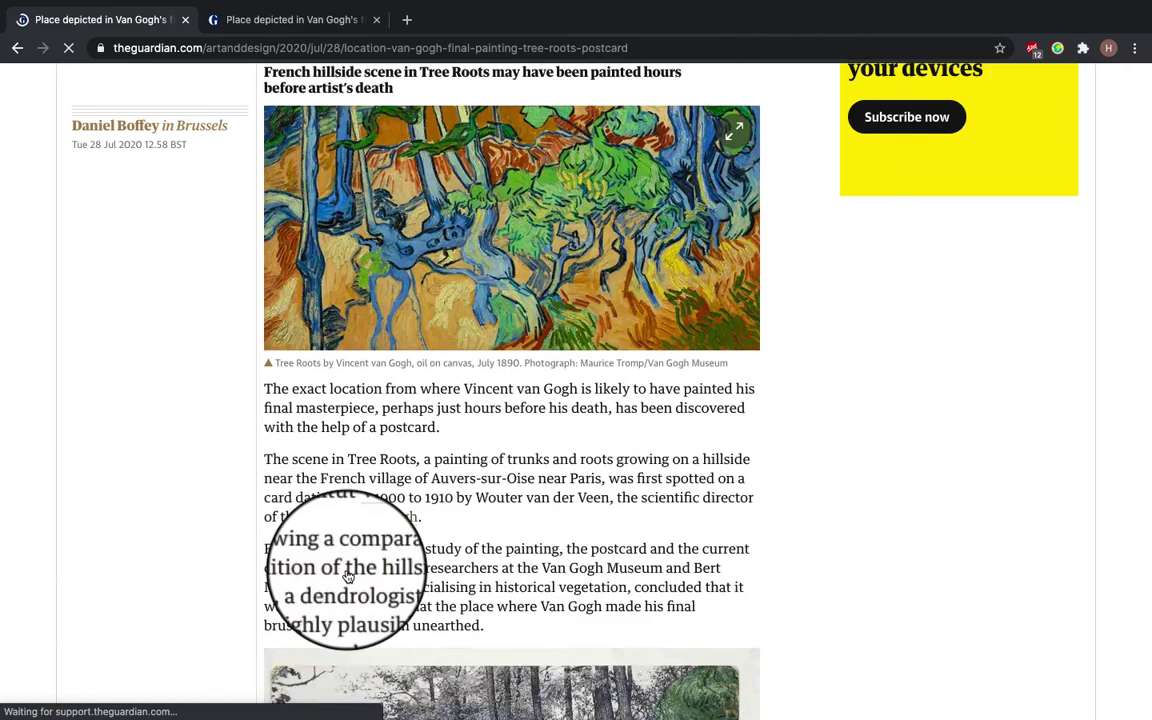
pyautogui.scroll(3, 348, 577)
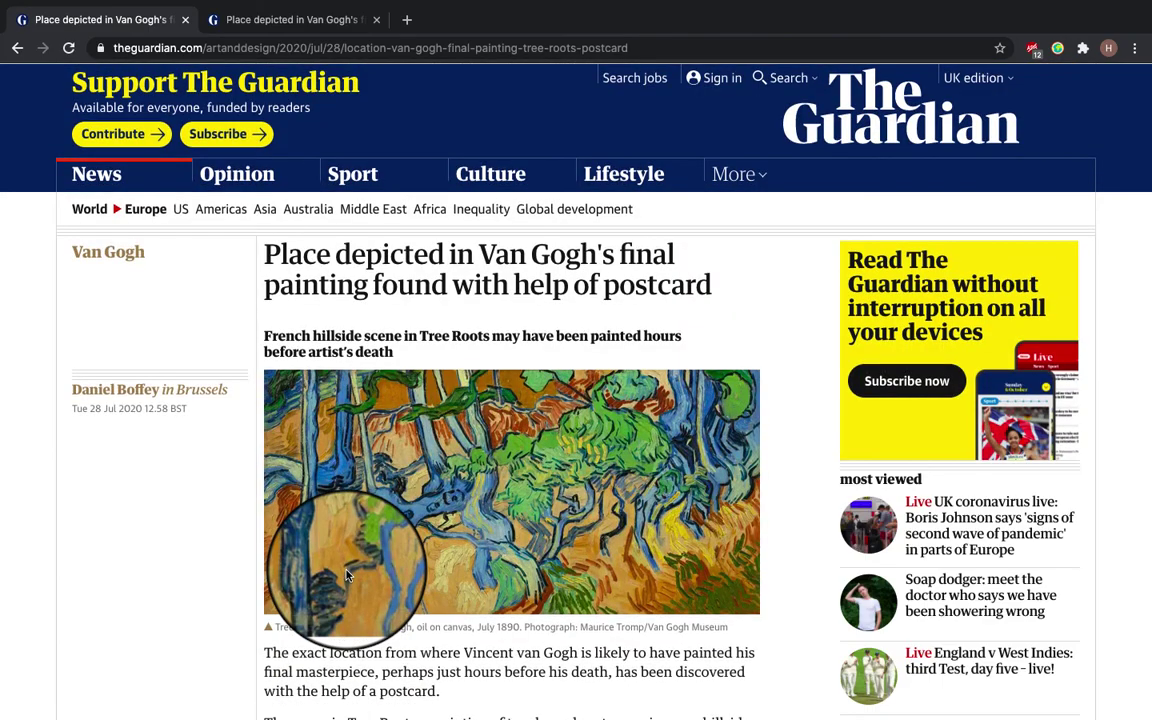